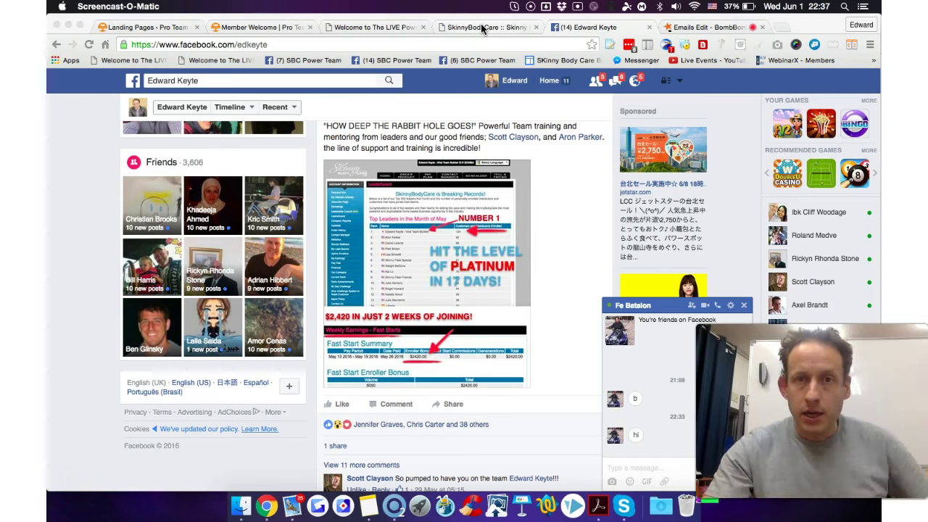
On the webinar launch page, highlight 'EST', 'JUNE 1ST' and the headline, then dismiss the Facebook notification
left_click(482, 28)
left_click(374, 28)
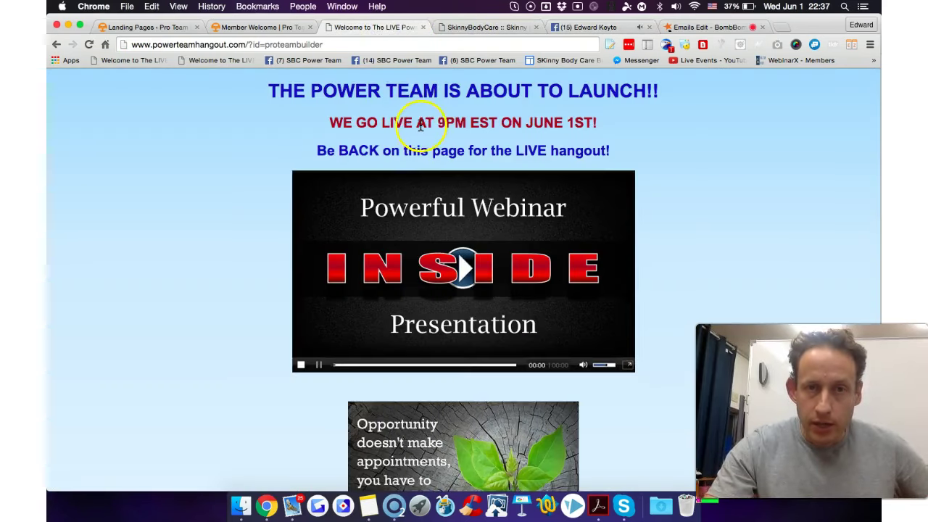
left_click_drag(470, 123, 497, 123)
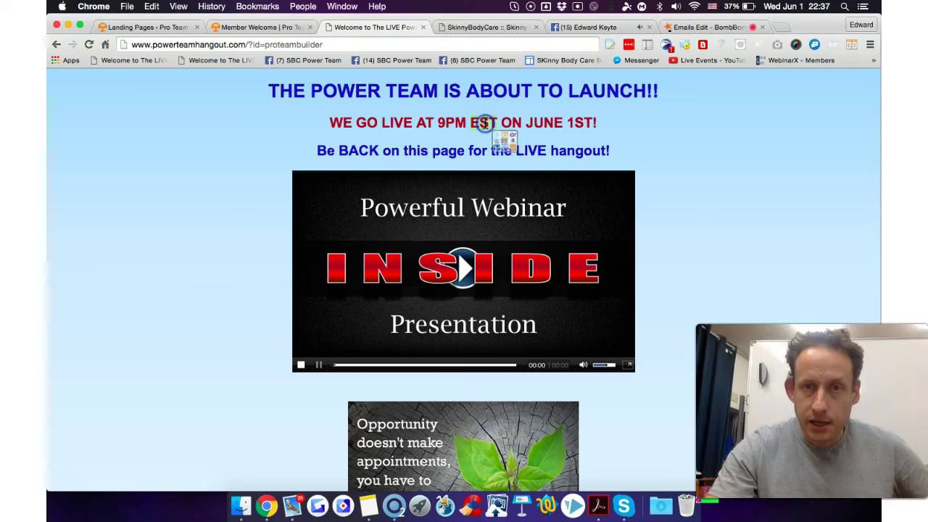
left_click(473, 122)
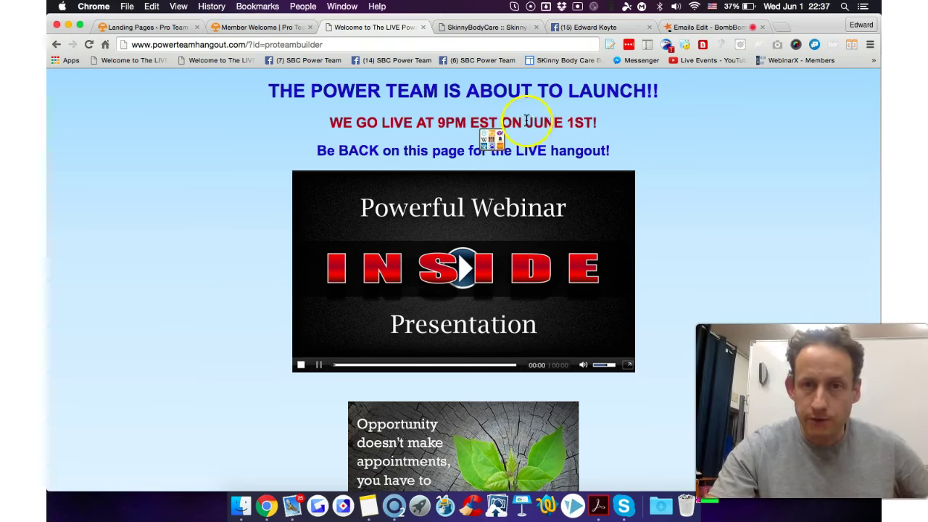
left_click_drag(527, 122, 599, 123)
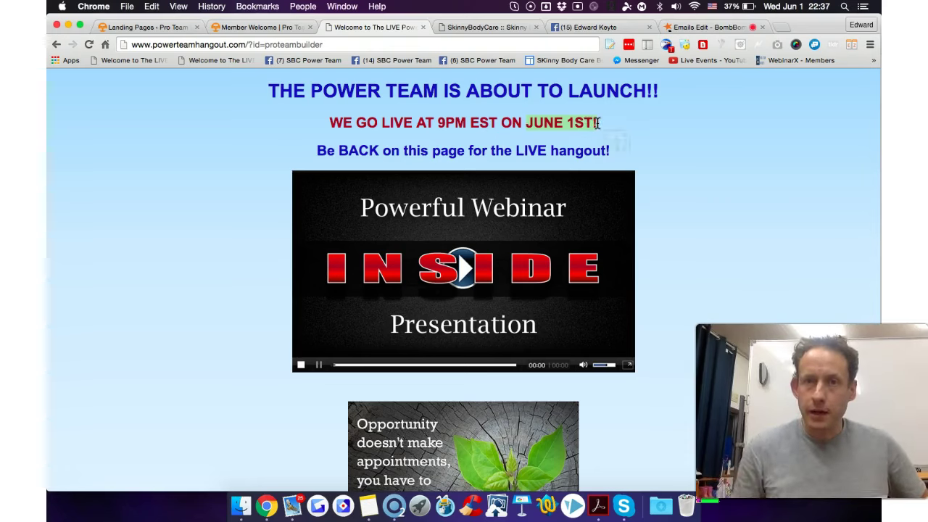
left_click(598, 124)
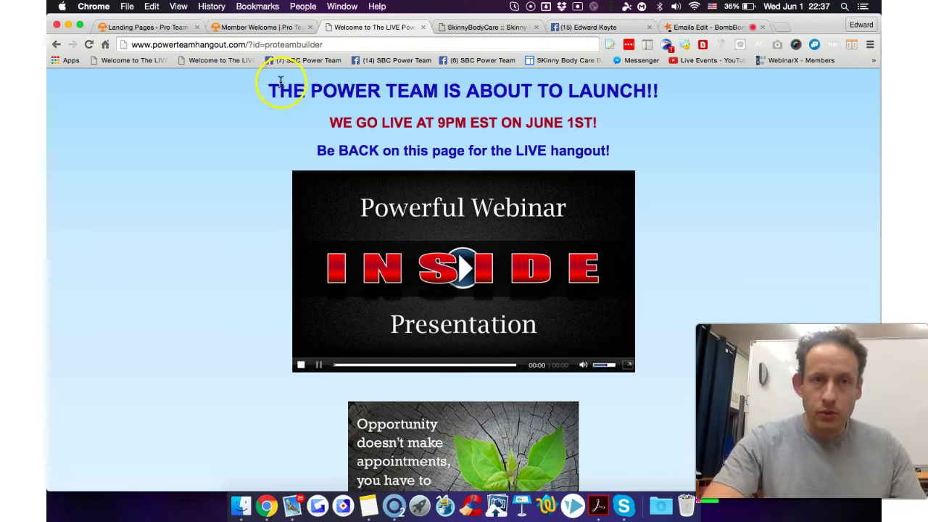
left_click_drag(271, 90, 459, 89)
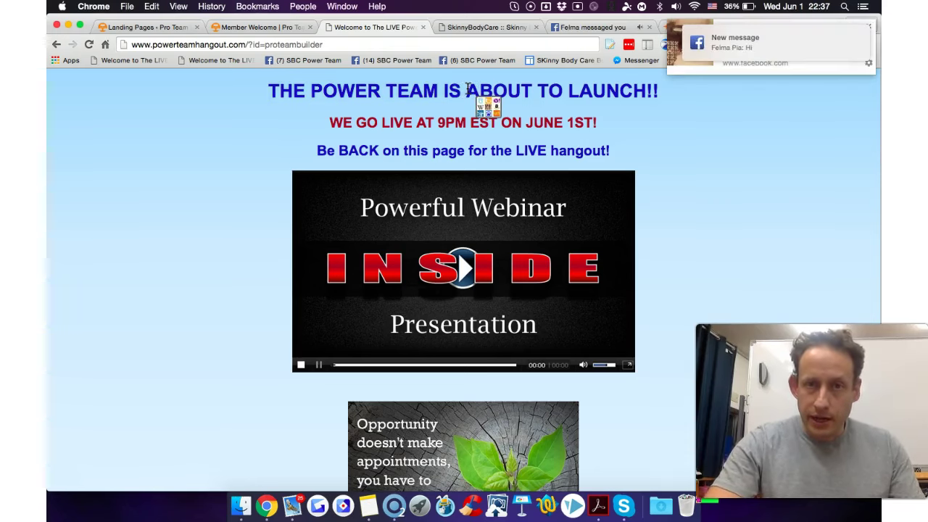
left_click(869, 27)
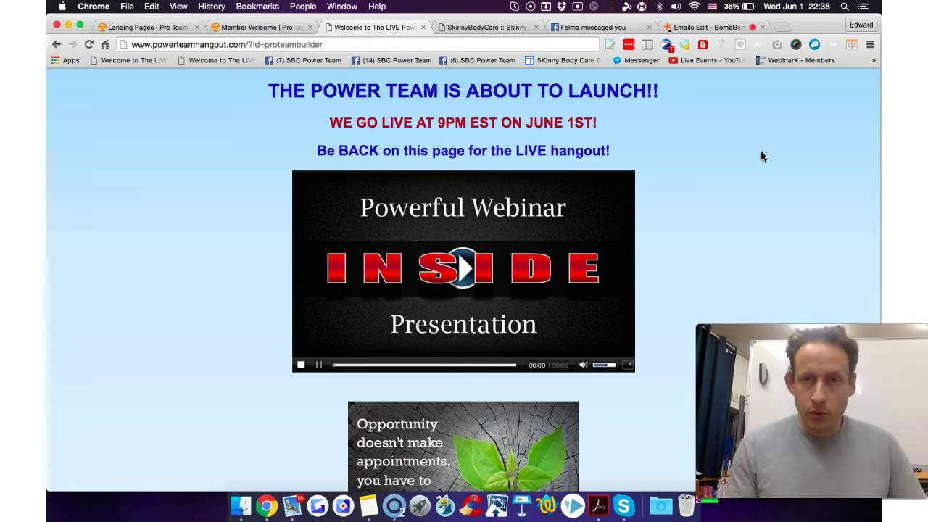
In the Skinny Body Care back office, highlight the credit line and open the top enrollers Leaderboard
left_click(486, 27)
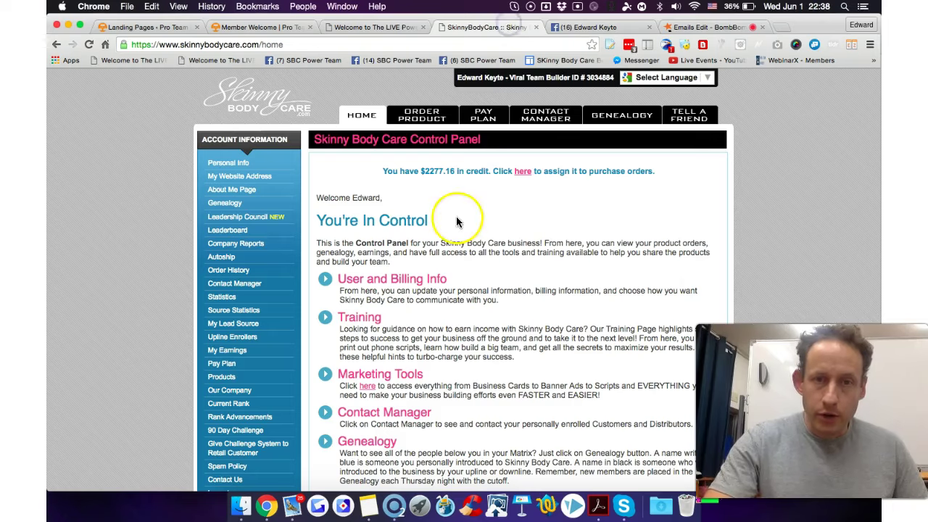
scroll(456, 216, "down", 2)
scroll(456, 216, "down", 1)
left_click_drag(382, 120, 453, 120)
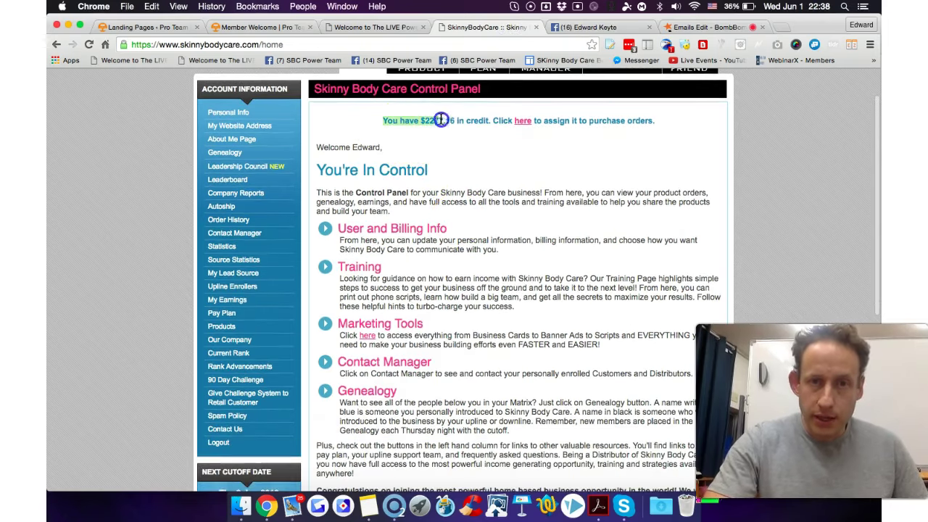
left_click(333, 156)
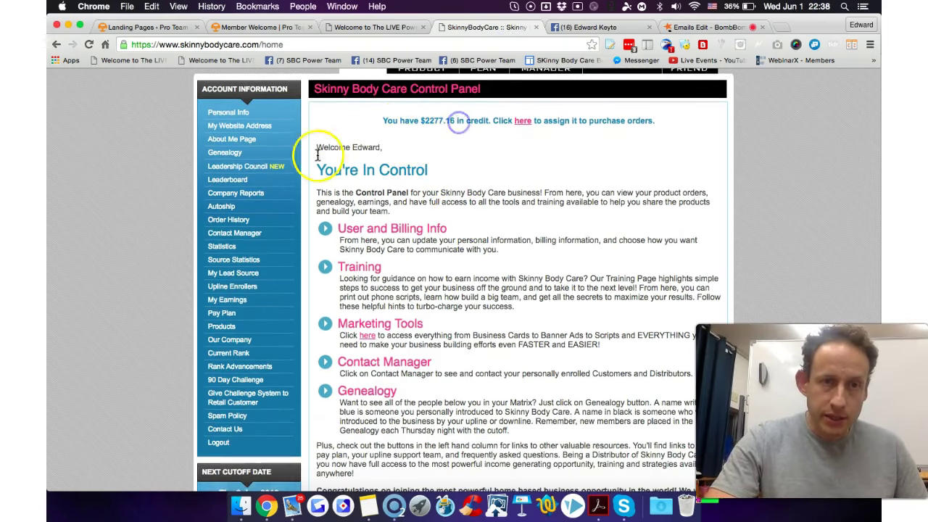
left_click(228, 180)
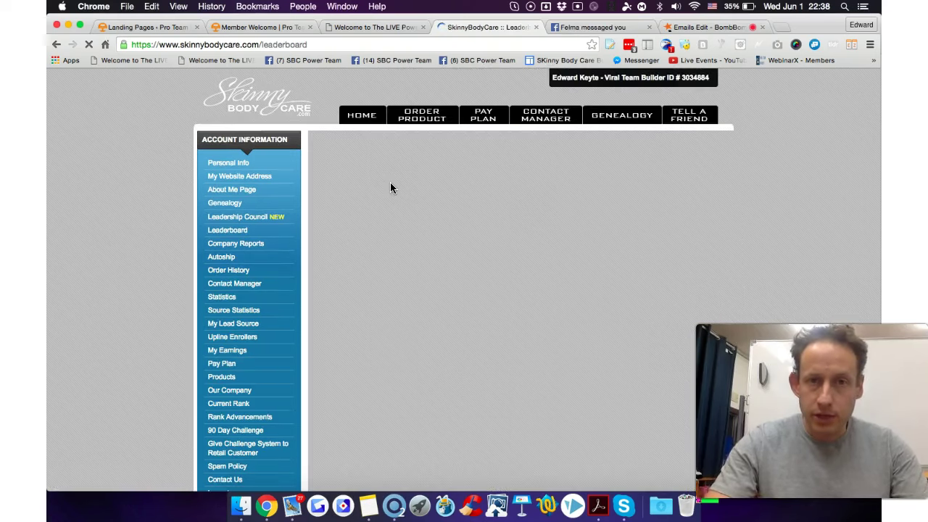
scroll(390, 182, "down", 3)
scroll(391, 187, "down", 5)
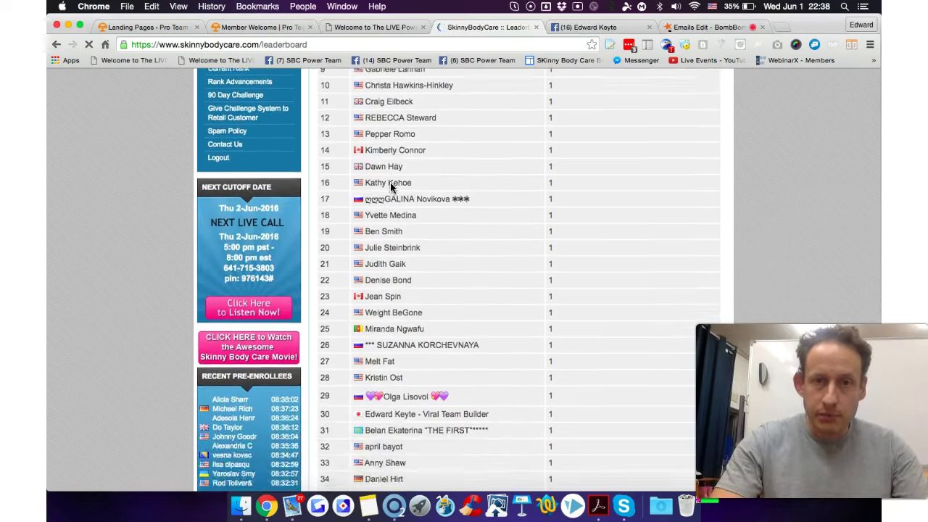
scroll(392, 187, "down", 5)
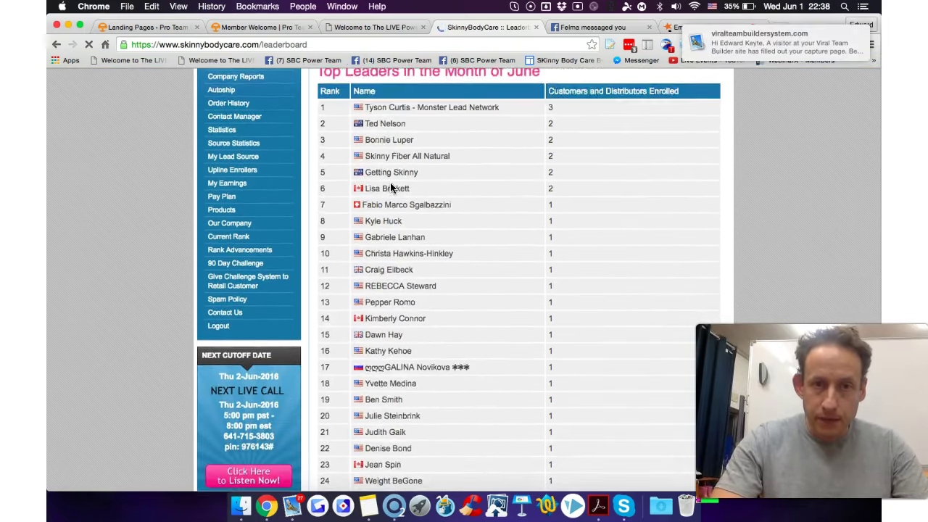
scroll(391, 187, "down", 4)
scroll(392, 187, "down", 5)
scroll(392, 188, "down", 3)
scroll(392, 187, "down", 4)
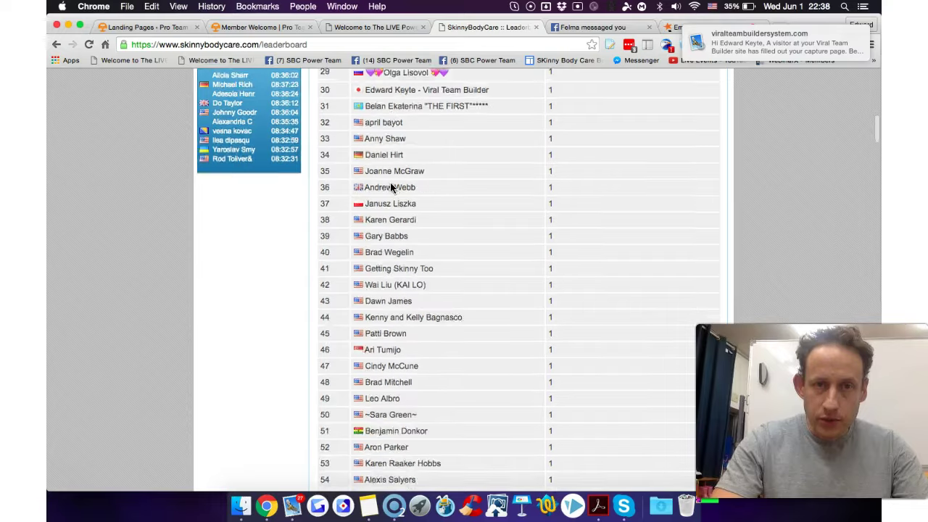
scroll(391, 187, "down", 5)
scroll(392, 187, "down", 1)
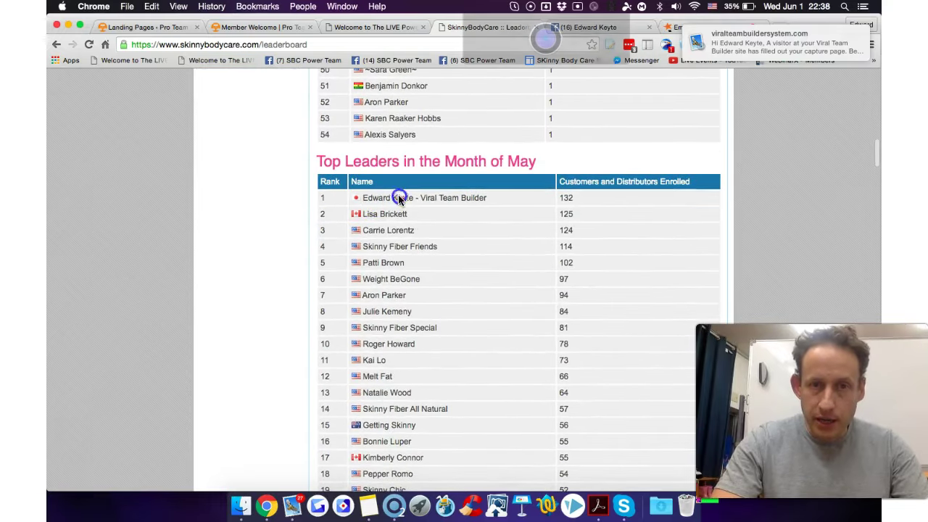
scroll(558, 203, "up", 5)
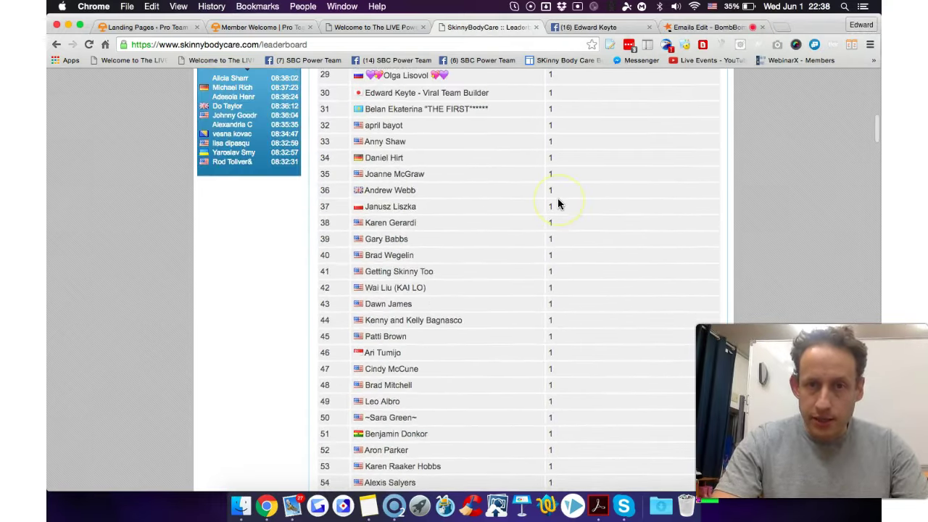
scroll(557, 205, "up", 3)
scroll(558, 204, "up", 5)
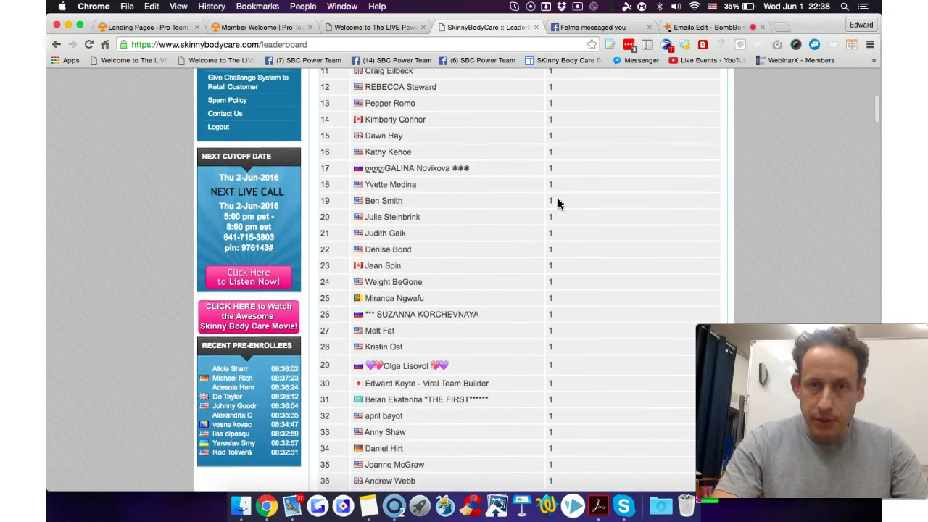
scroll(558, 204, "up", 3)
scroll(557, 204, "up", 2)
scroll(557, 205, "down", 8)
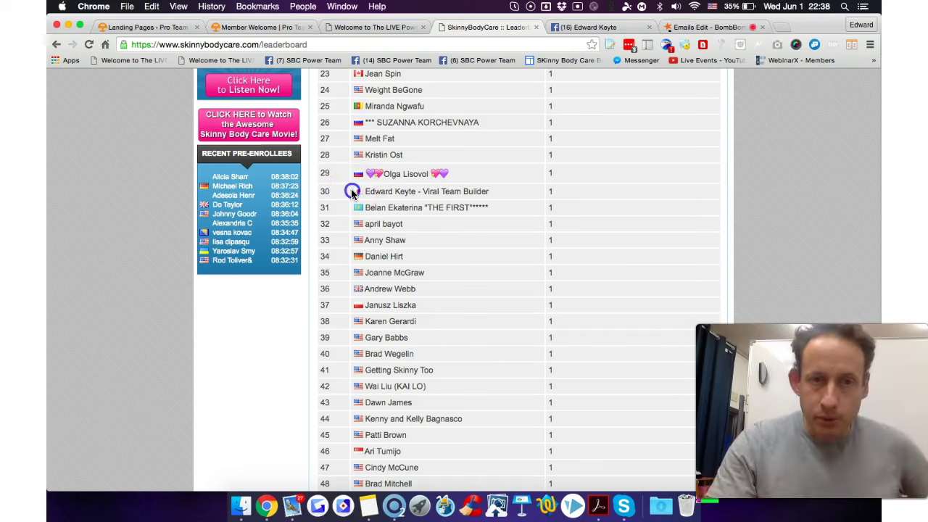
left_click(368, 191)
scroll(368, 191, "up", 3)
scroll(367, 190, "up", 5)
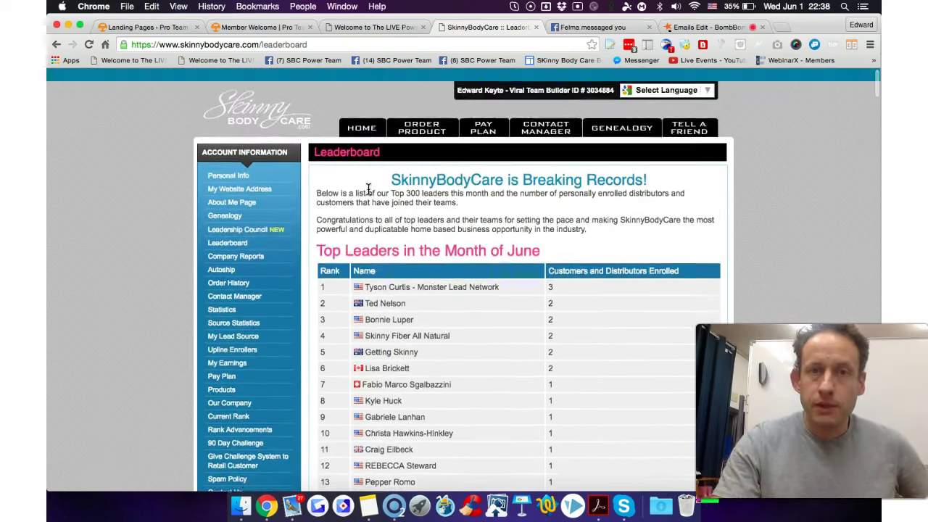
scroll(368, 190, "up", 3)
Return to the Facebook profile and close its two open chat conversations
left_click(575, 30)
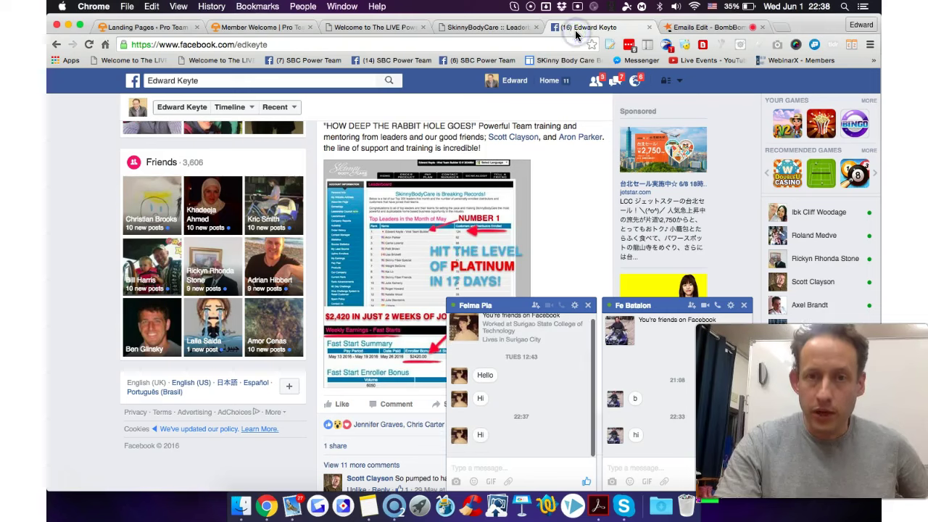
left_click(587, 306)
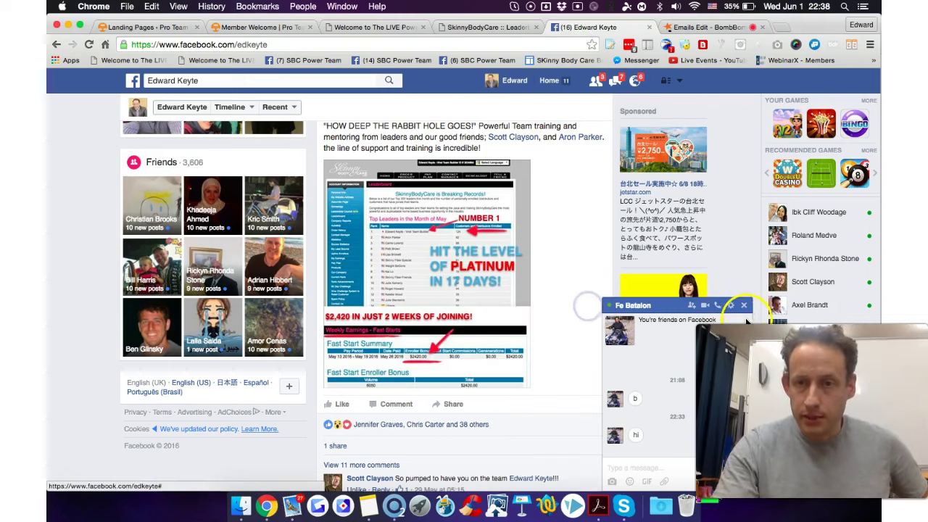
left_click(747, 308)
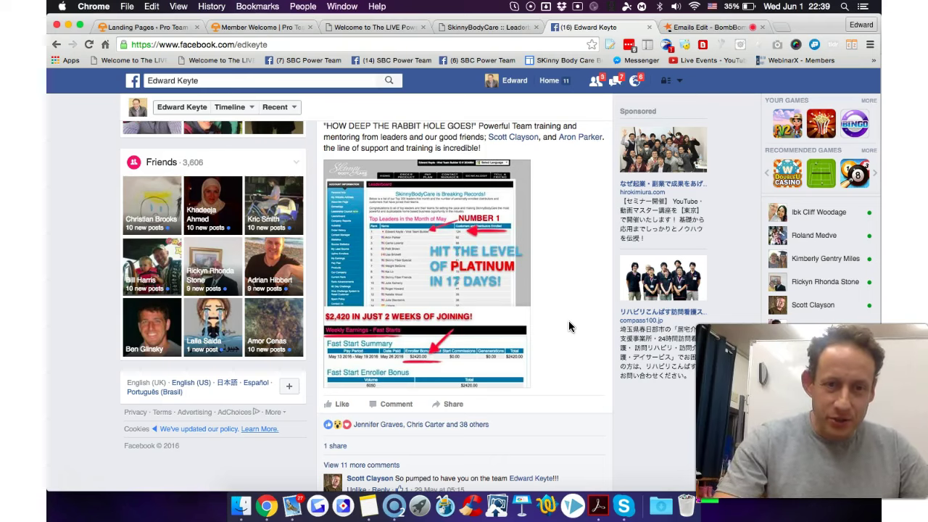
scroll(568, 320, "down", 1)
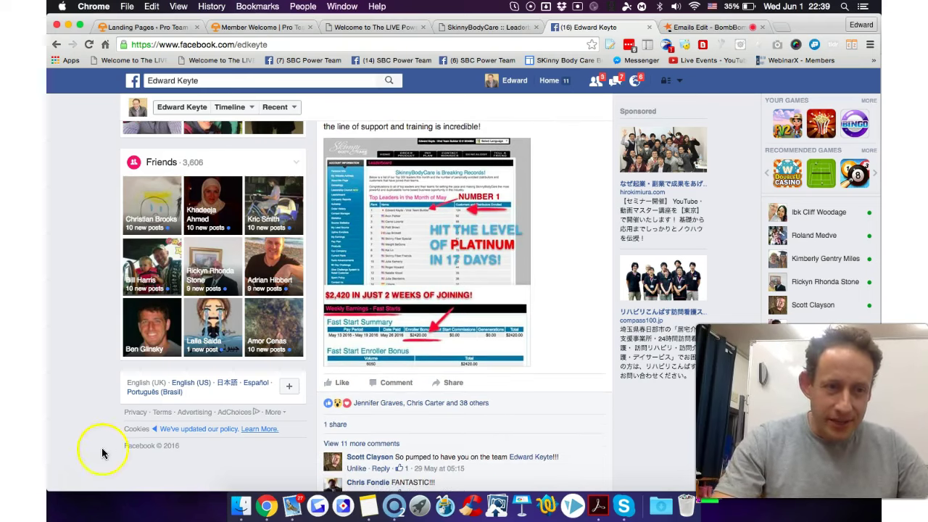